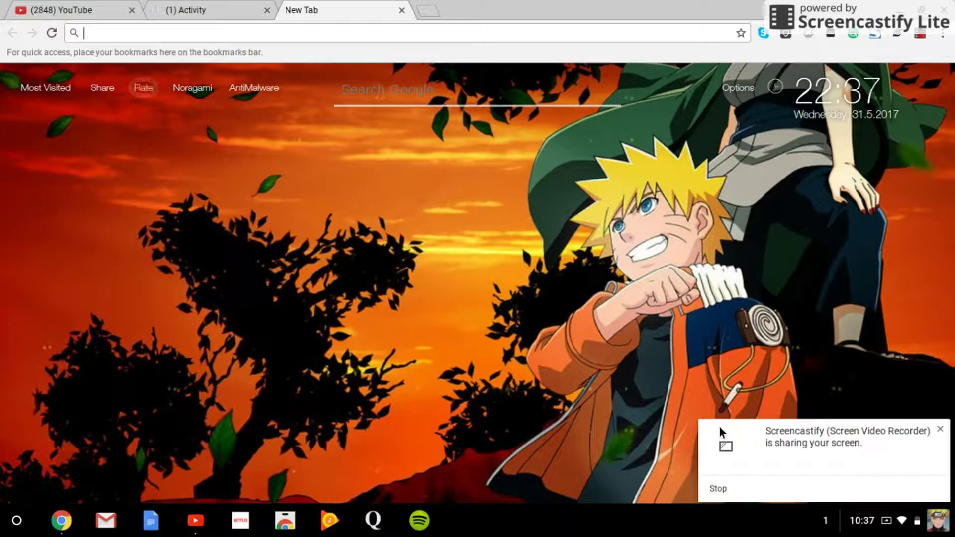
Open the Chrome OS app launcher from the shelf over the new tab page.
left_click(6, 526)
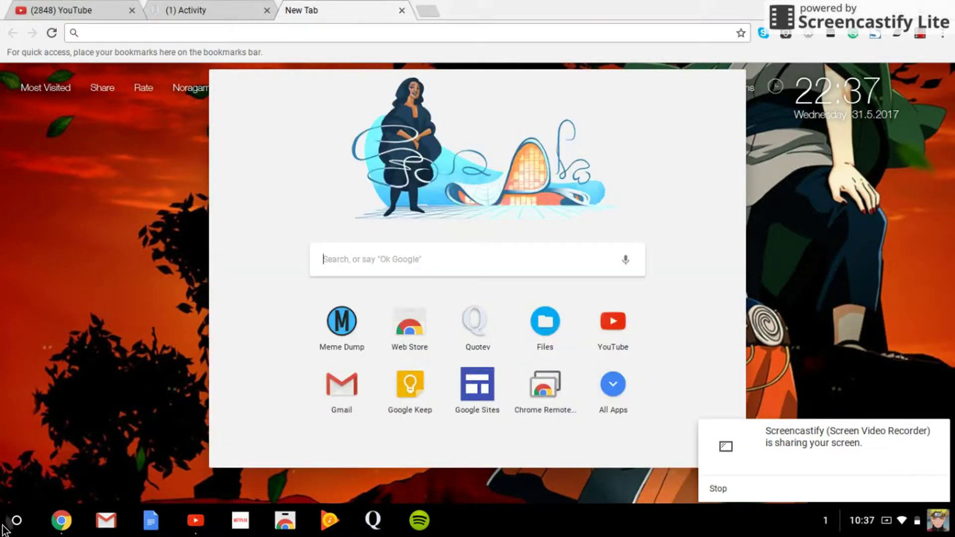
Launch Bacon Jump from All Apps and start rounds, dismissing the screen-sharing notice.
left_click(612, 383)
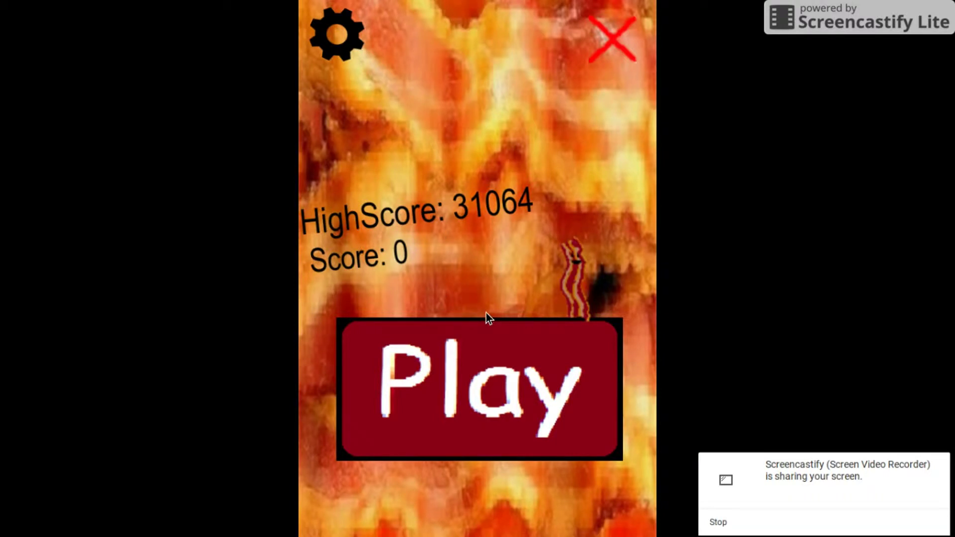
left_click(468, 350)
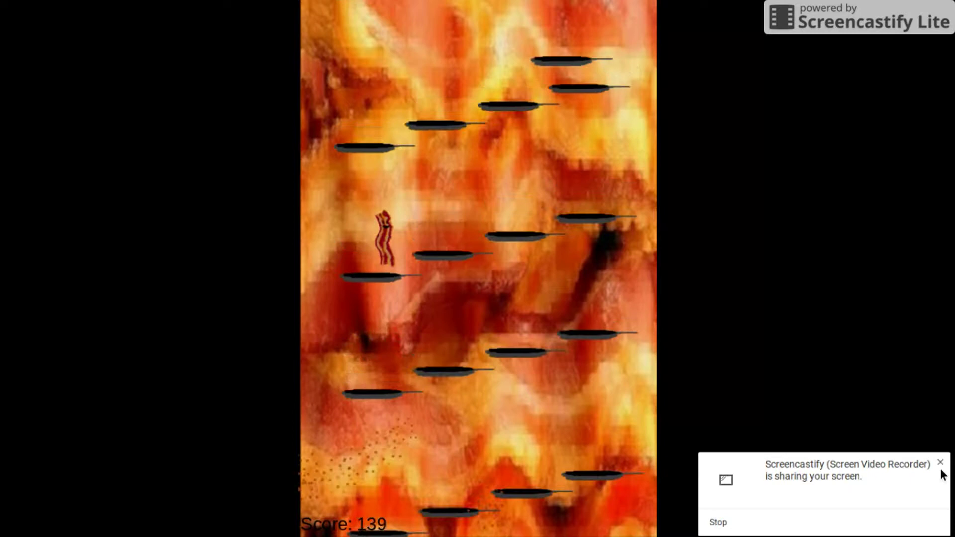
left_click(939, 465)
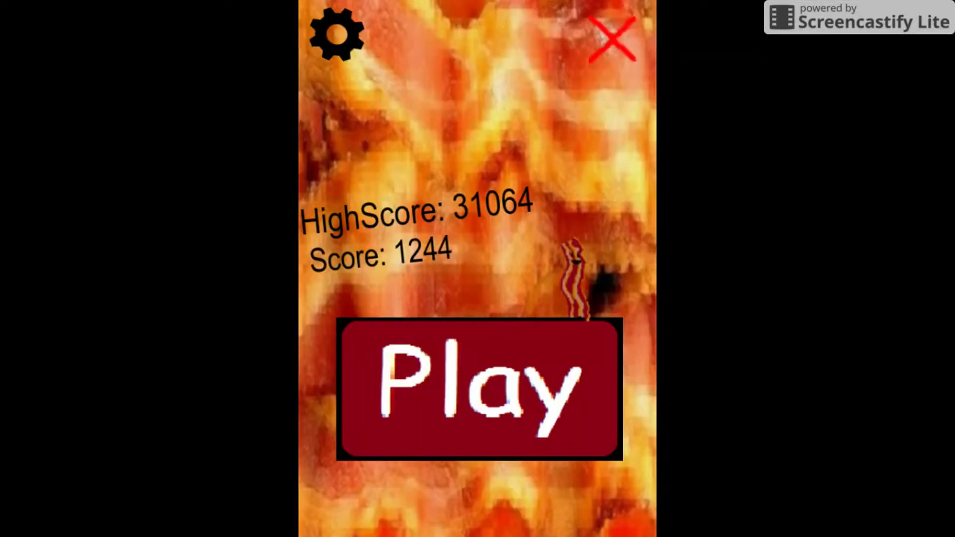
left_click(582, 442)
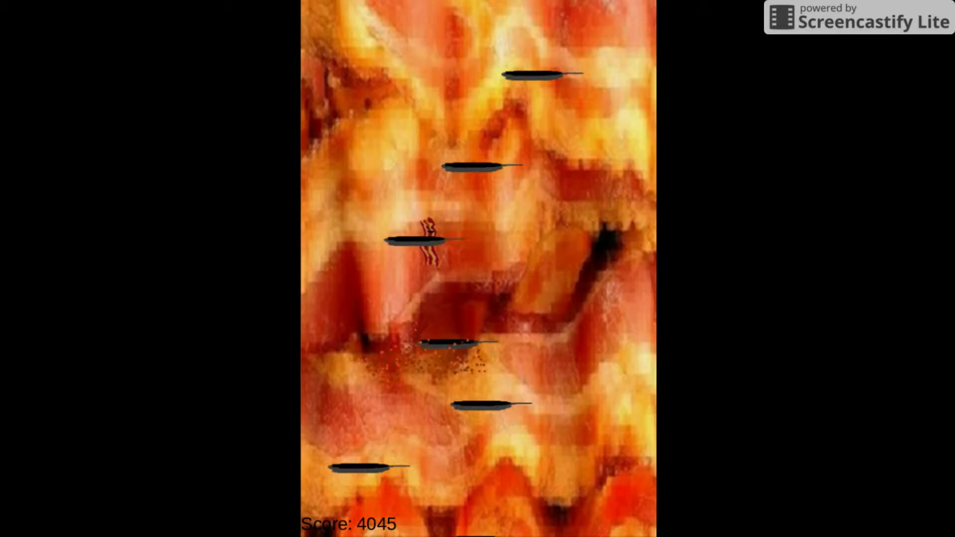
Jump the bacon up the platforms to a score of 4552, then close the game.
left_click(405, 75)
left_click(426, 171)
left_click(432, 283)
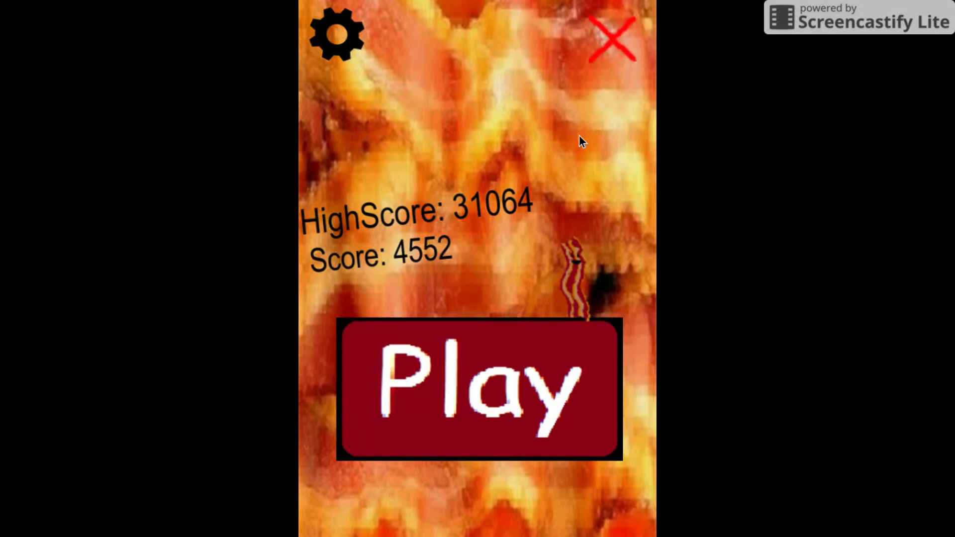
left_click(596, 35)
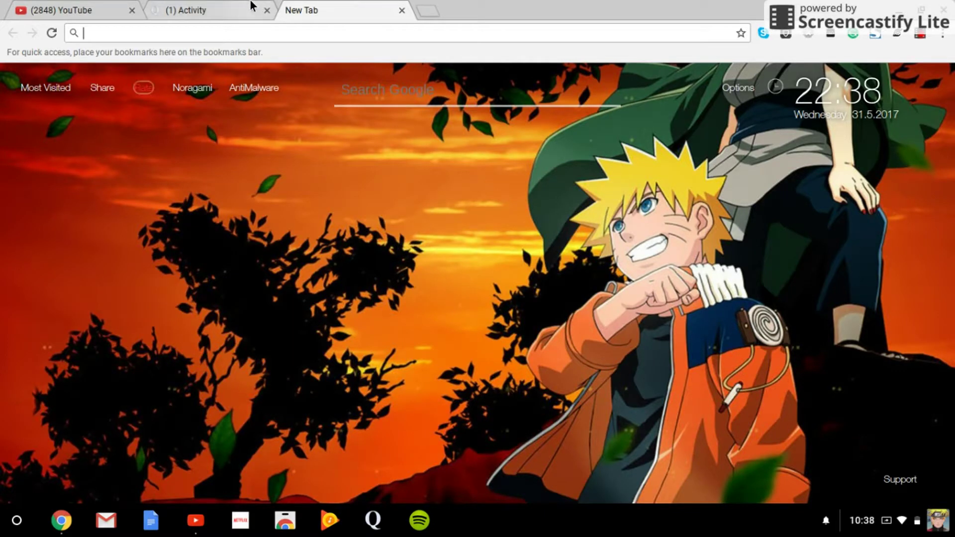
Open Quotev's recent activity feed from the Activity tab and scroll through its posts and comments.
left_click(208, 9)
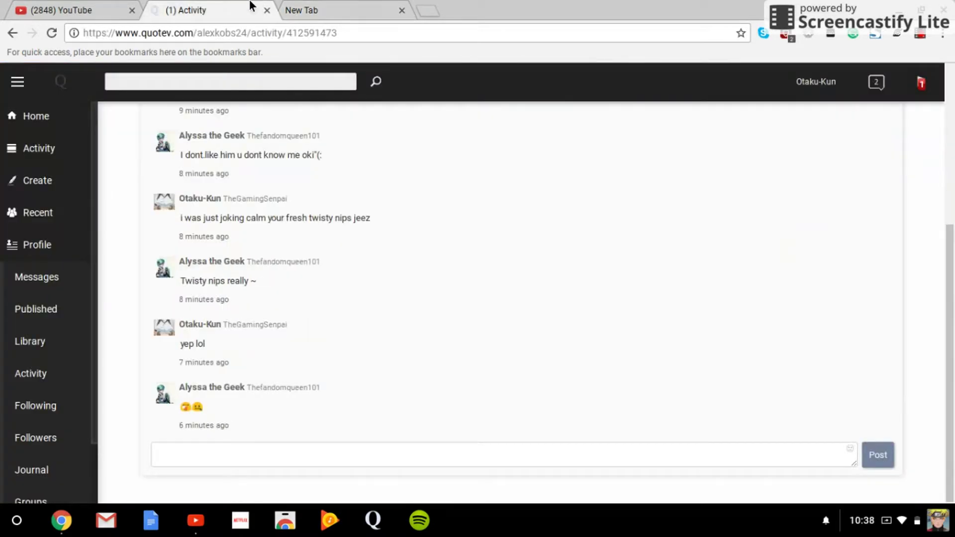
left_click(43, 147)
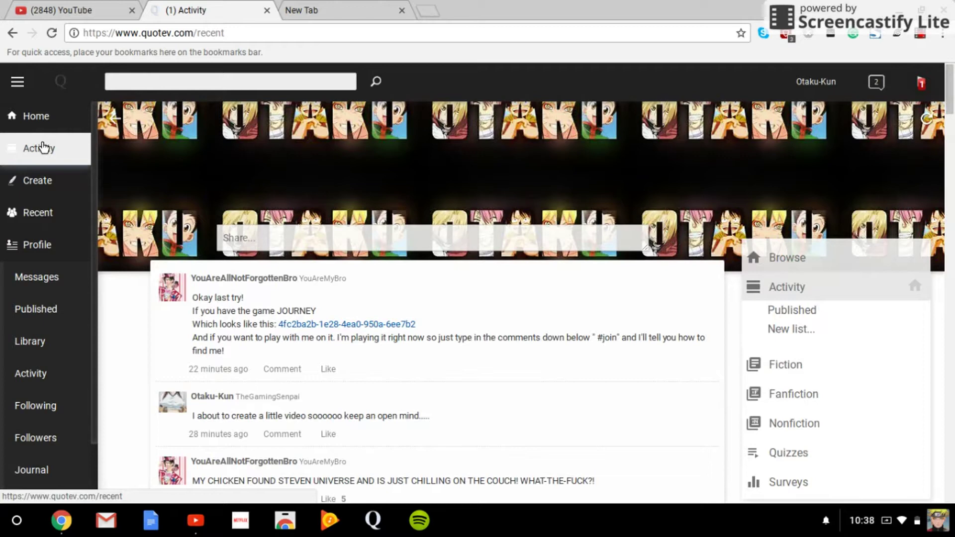
scroll(451, 389, "down", 1)
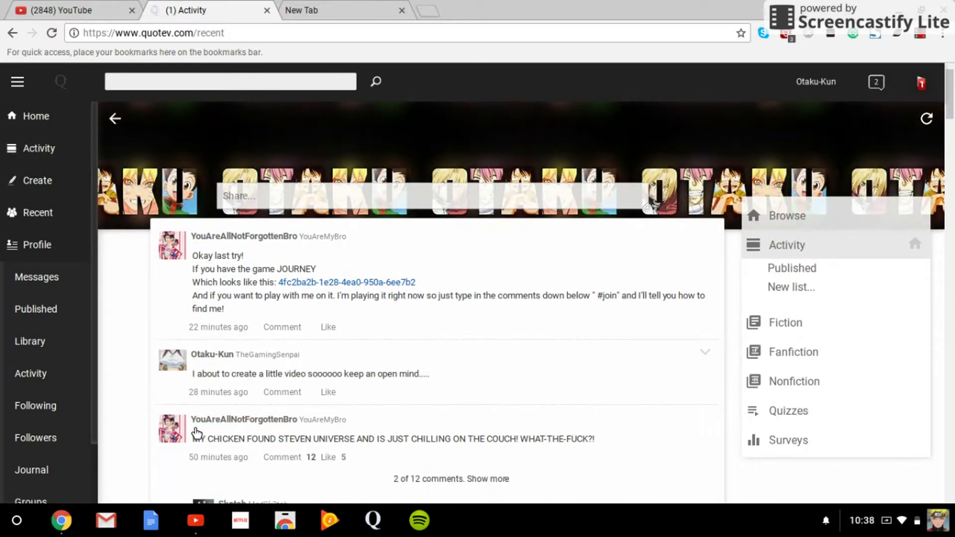
scroll(195, 348, "down", 1)
right_click(192, 345)
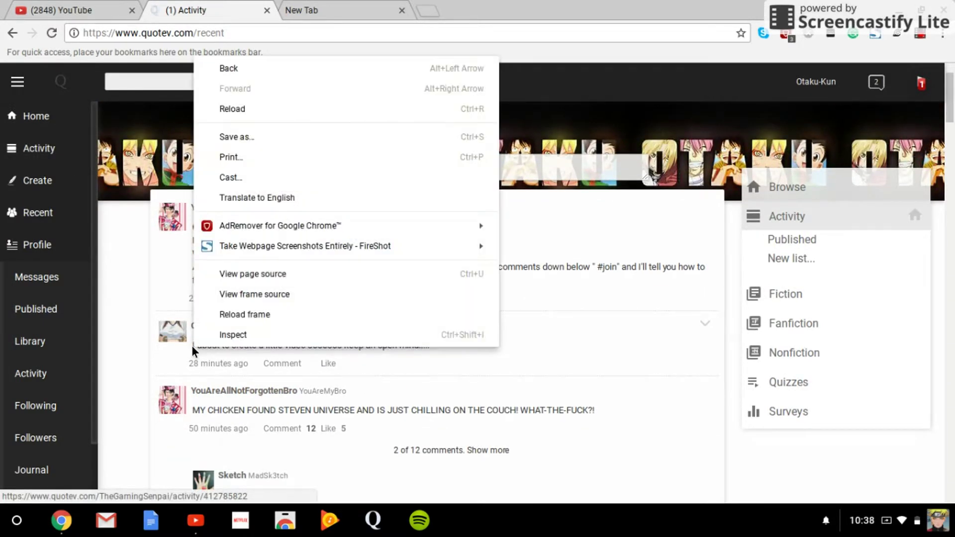
left_click(445, 364)
scroll(444, 365, "down", 1)
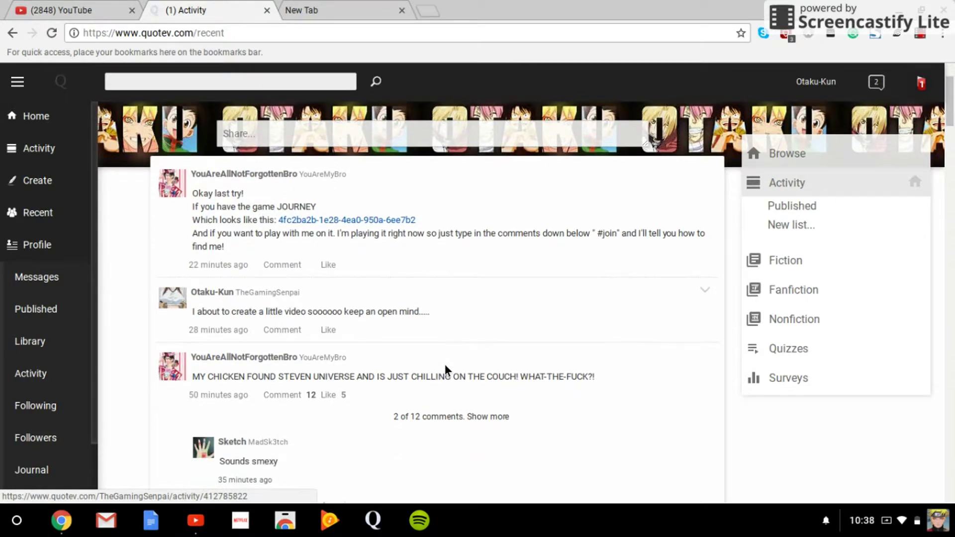
scroll(445, 365, "down", 3)
scroll(445, 364, "down", 4)
scroll(444, 365, "down", 1)
scroll(445, 365, "down", 2)
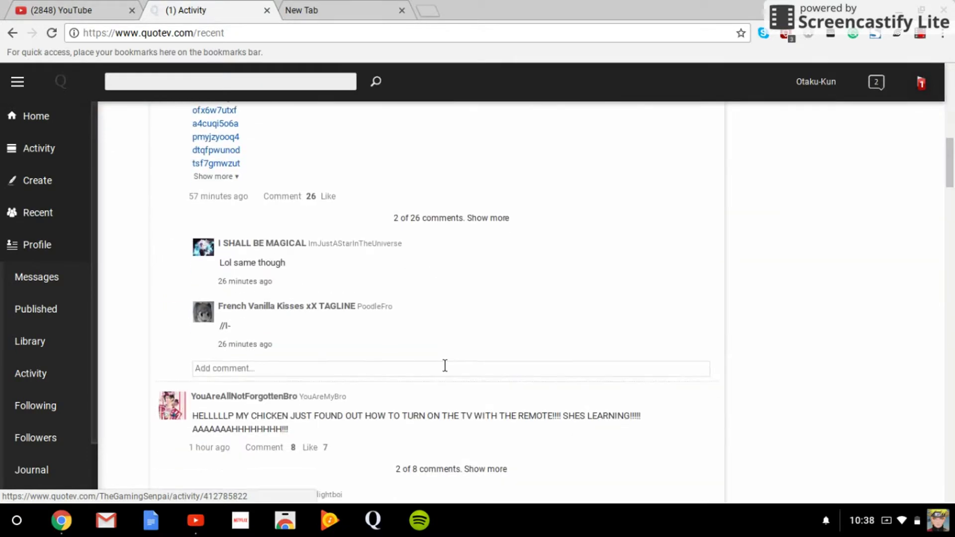
scroll(444, 364, "down", 2)
scroll(445, 364, "down", 2)
scroll(445, 364, "down", 3)
scroll(444, 364, "down", 2)
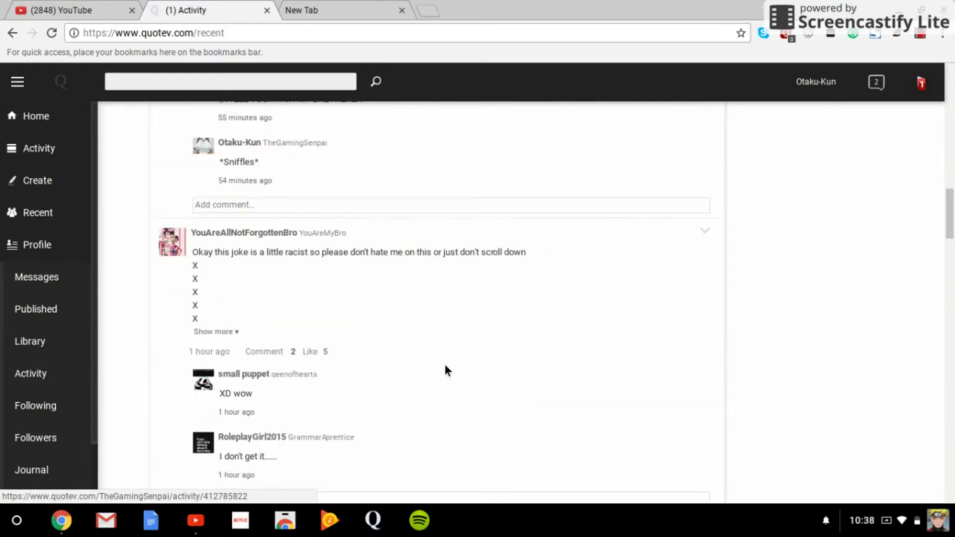
scroll(444, 364, "down", 3)
scroll(444, 365, "down", 2)
scroll(444, 364, "down", 1)
scroll(445, 364, "down", 3)
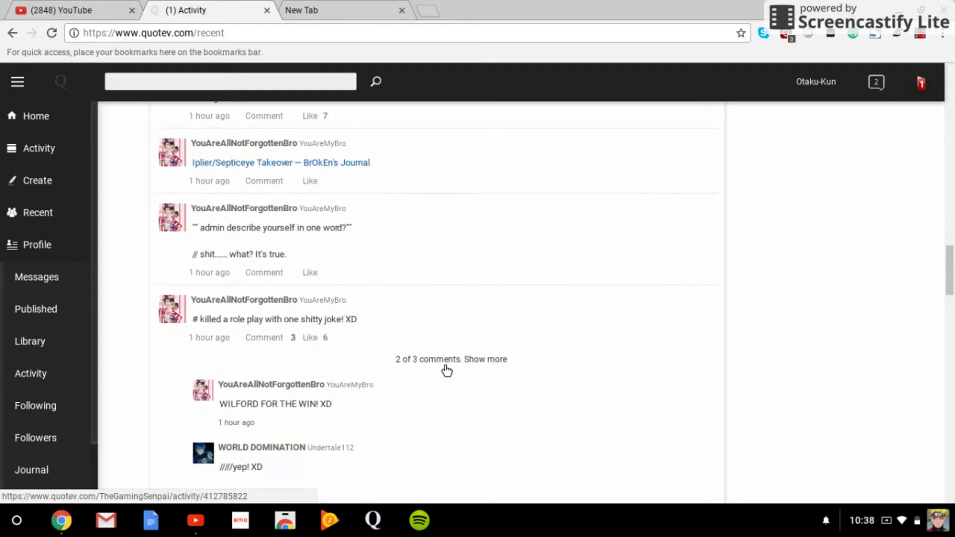
scroll(444, 365, "down", 5)
scroll(445, 364, "down", 1)
scroll(446, 365, "up", 3)
scroll(445, 364, "down", 1)
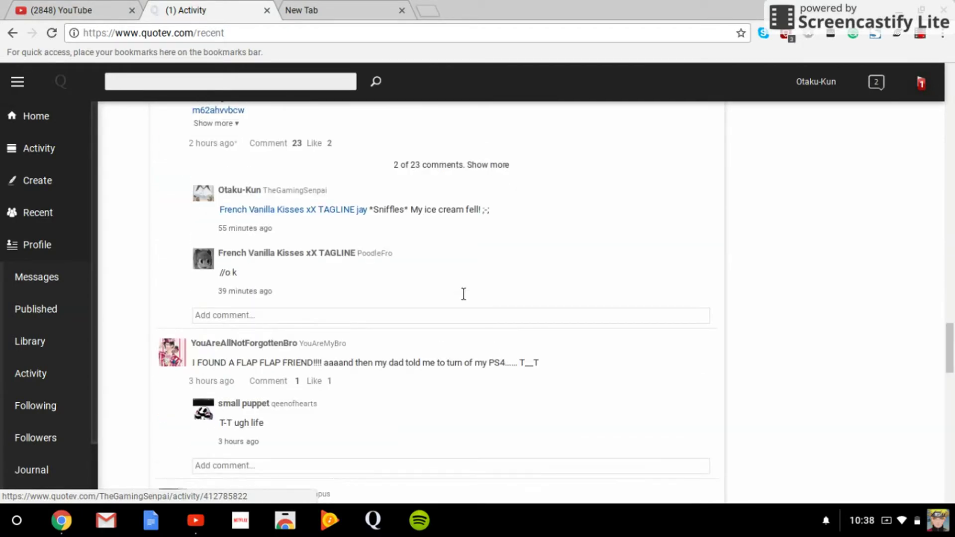
right_click(463, 295)
left_click(424, 297)
scroll(424, 297, "down", 3)
scroll(300, 367, "up", 10)
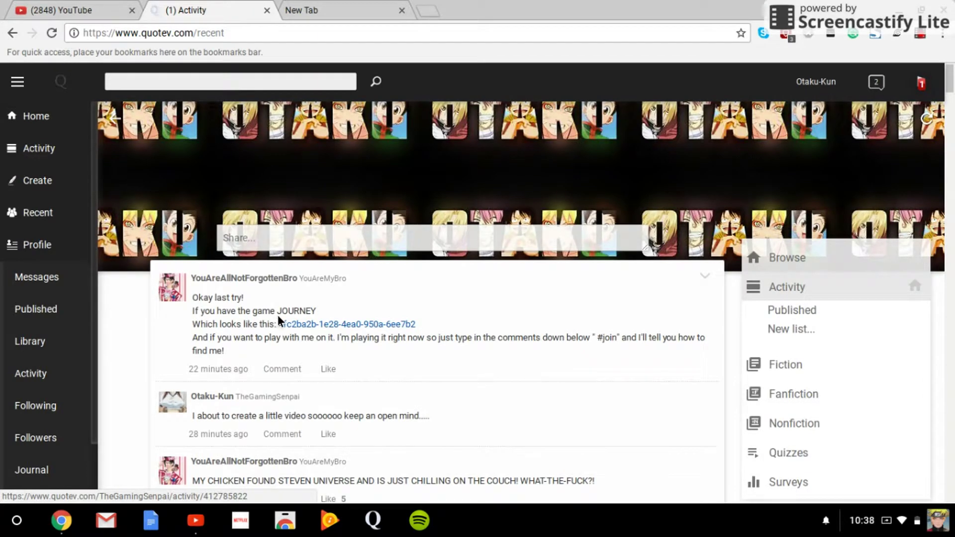
left_click(334, 8)
Scroll the YouTube home feed past the Recommended, Live and Breaking News rows to Most Popular Movies.
left_click(59, 8)
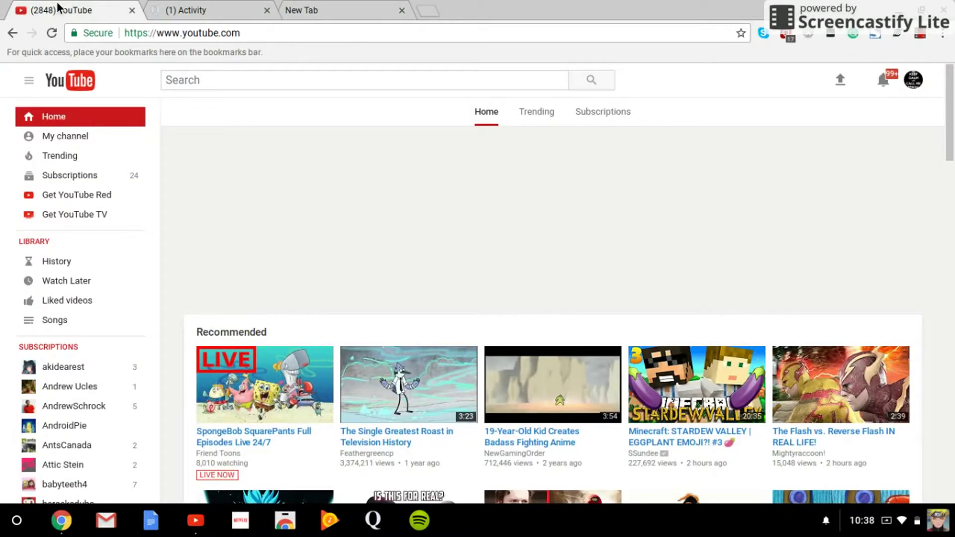
scroll(426, 349, "down", 3)
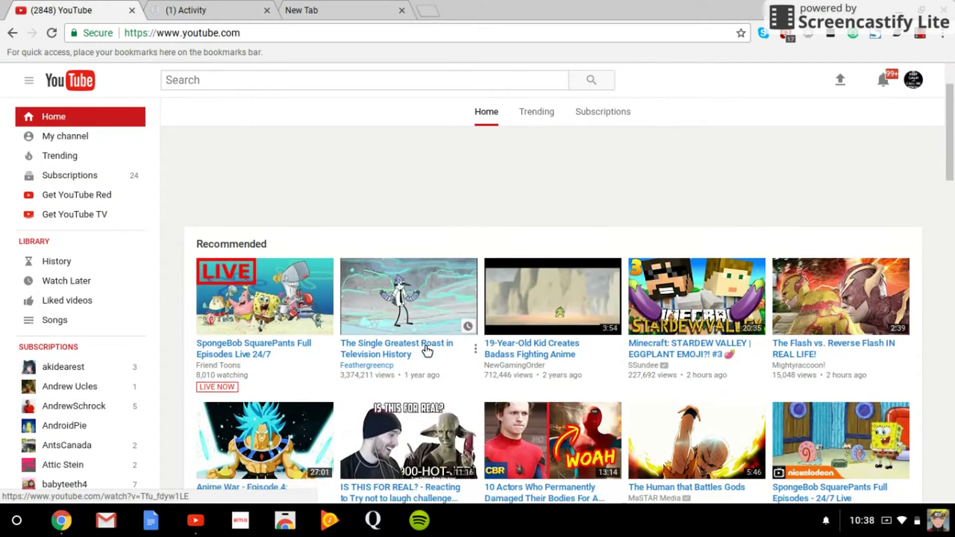
mouse_move(696, 287)
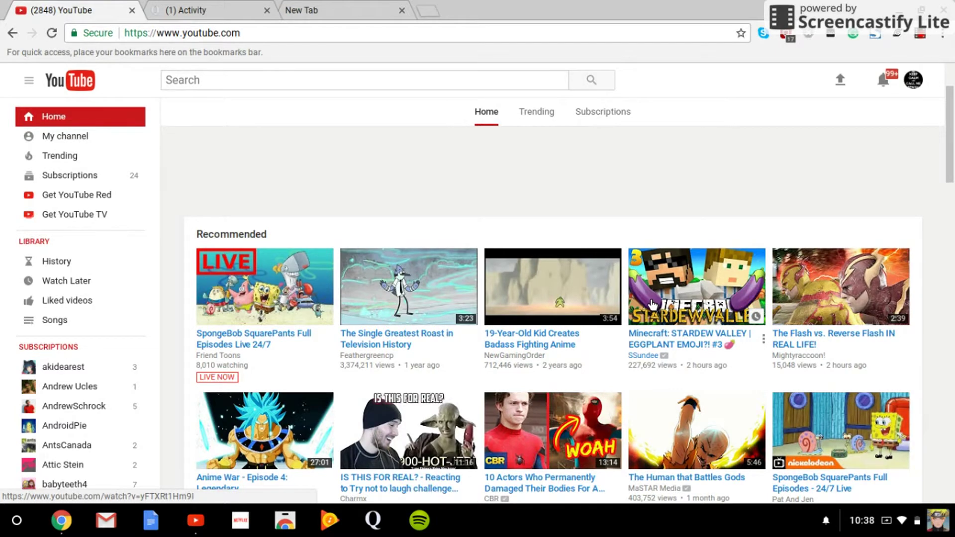
scroll(647, 310, "down", 5)
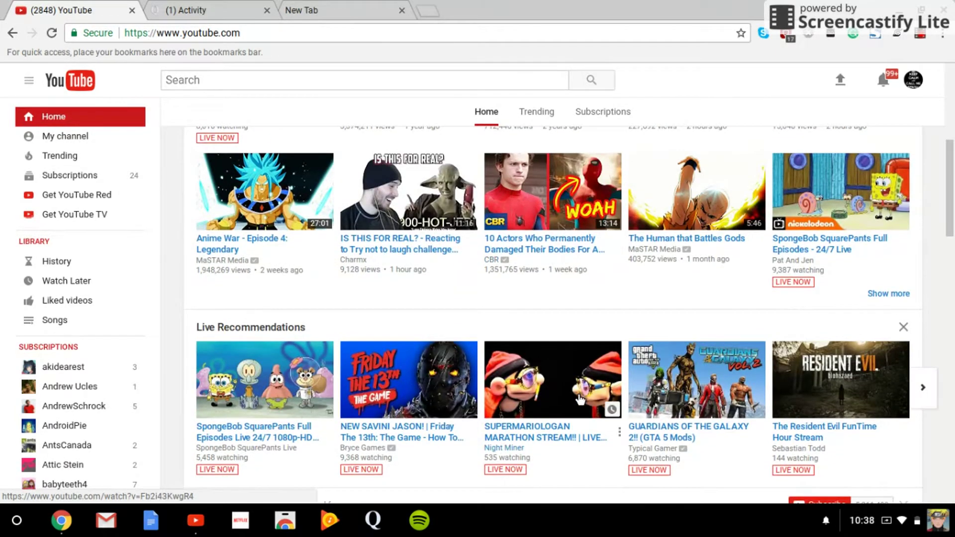
scroll(468, 348, "down", 3)
scroll(468, 347, "up", 3)
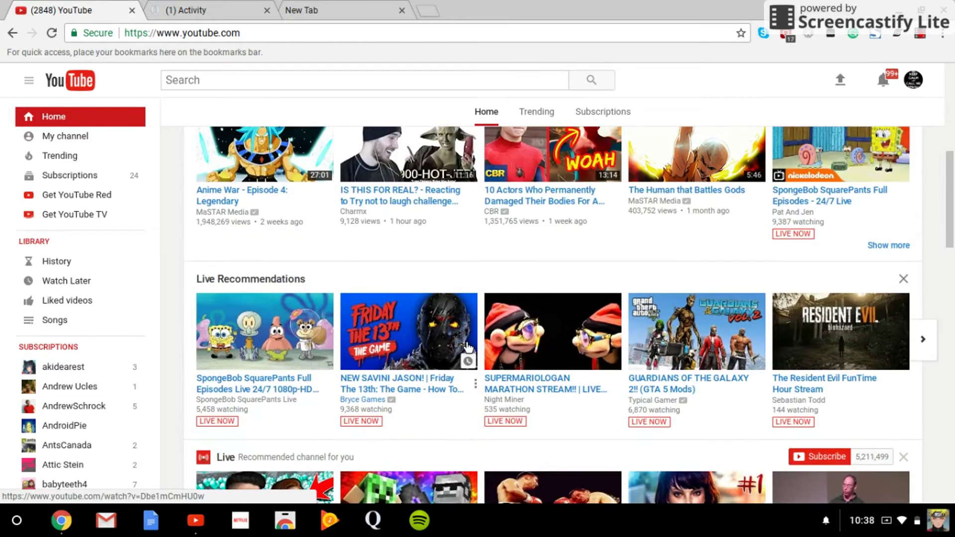
scroll(468, 347, "up", 1)
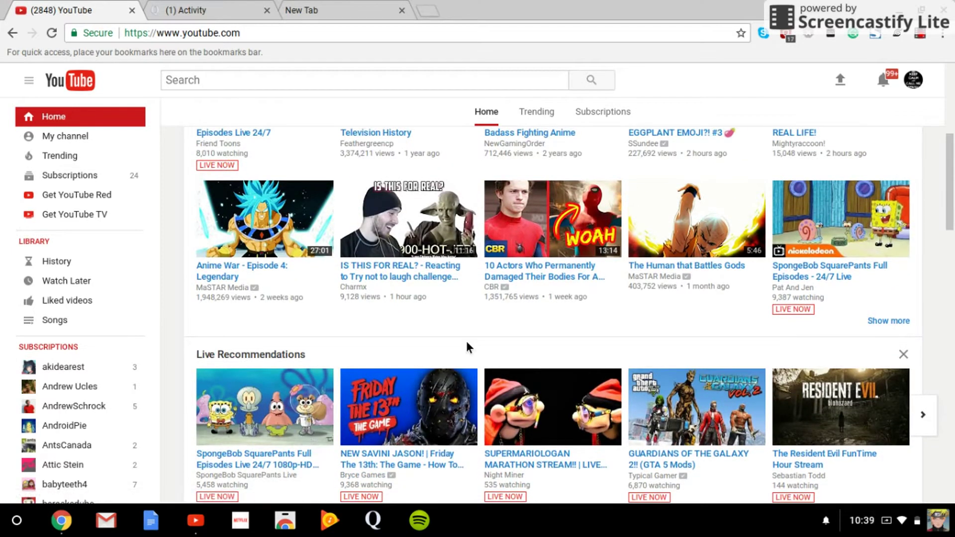
mouse_move(408, 161)
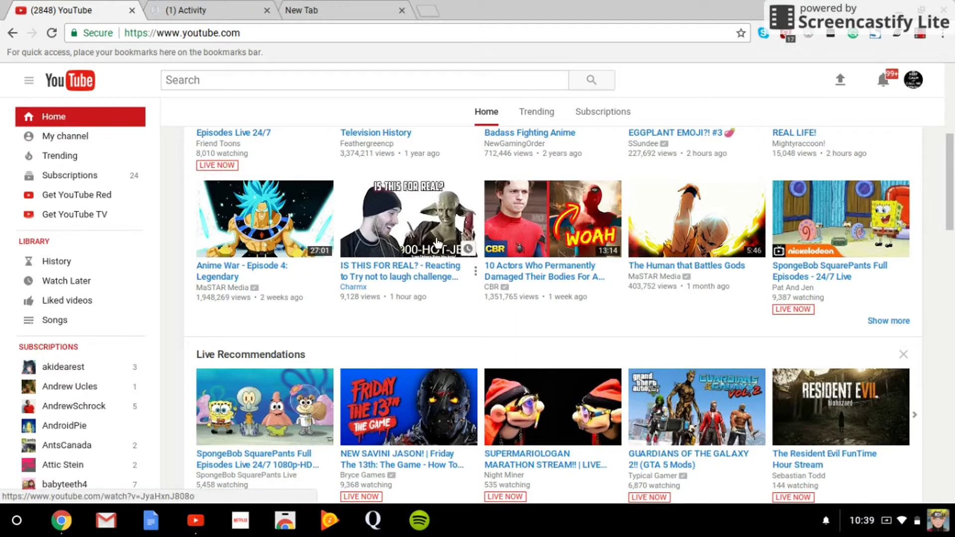
scroll(438, 241, "down", 3)
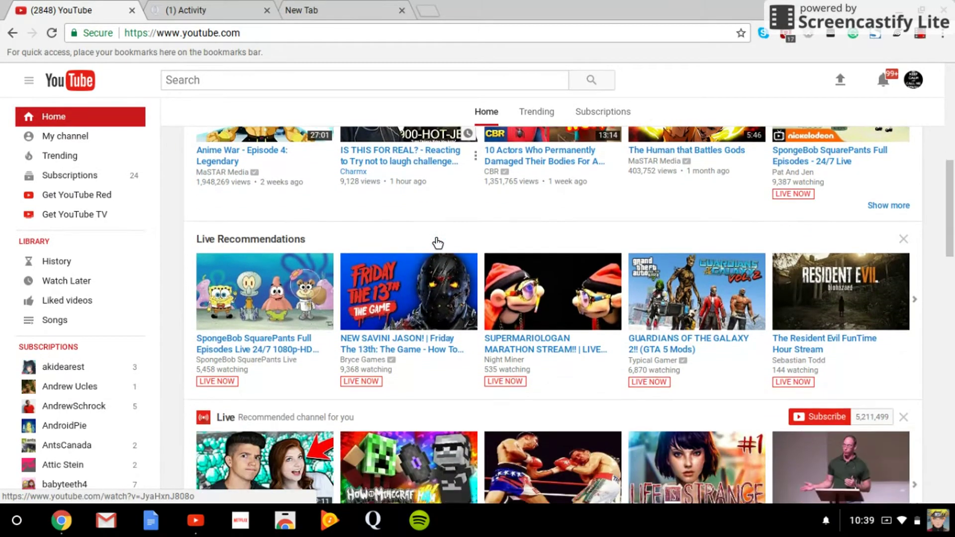
scroll(438, 243, "down", 1)
scroll(438, 242, "down", 1)
scroll(438, 242, "down", 1)
scroll(438, 242, "down", 1)
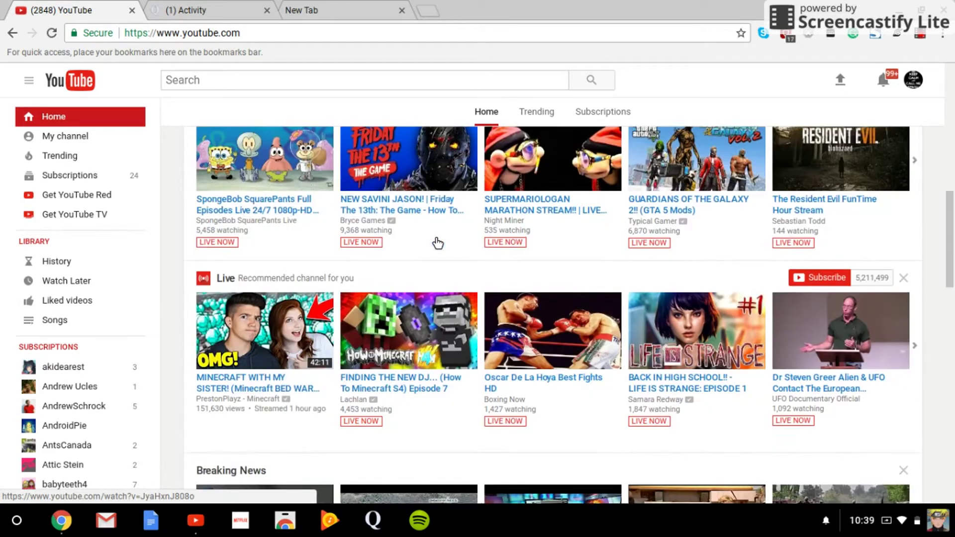
scroll(438, 243, "down", 2)
scroll(439, 242, "down", 1)
scroll(438, 243, "down", 1)
scroll(439, 242, "down", 1)
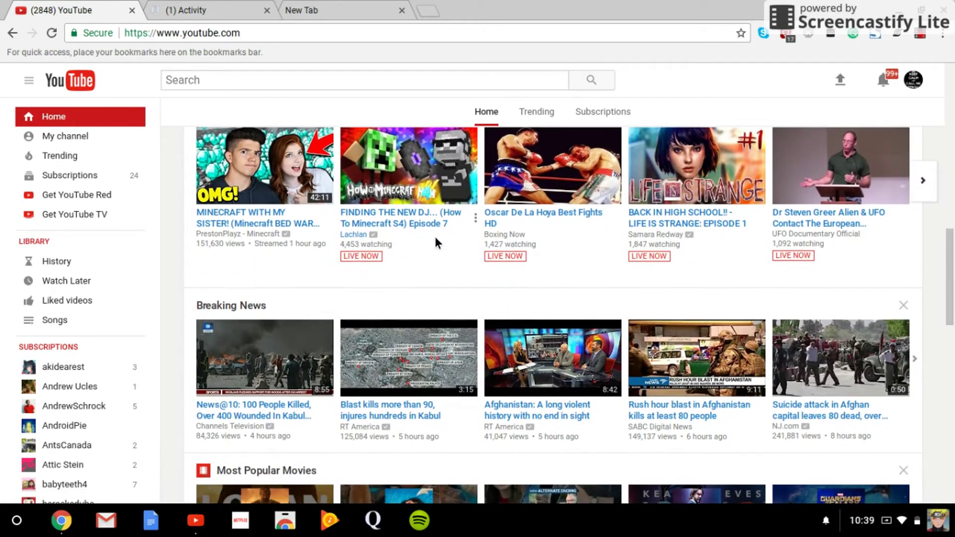
scroll(435, 237, "down", 2)
scroll(435, 236, "down", 1)
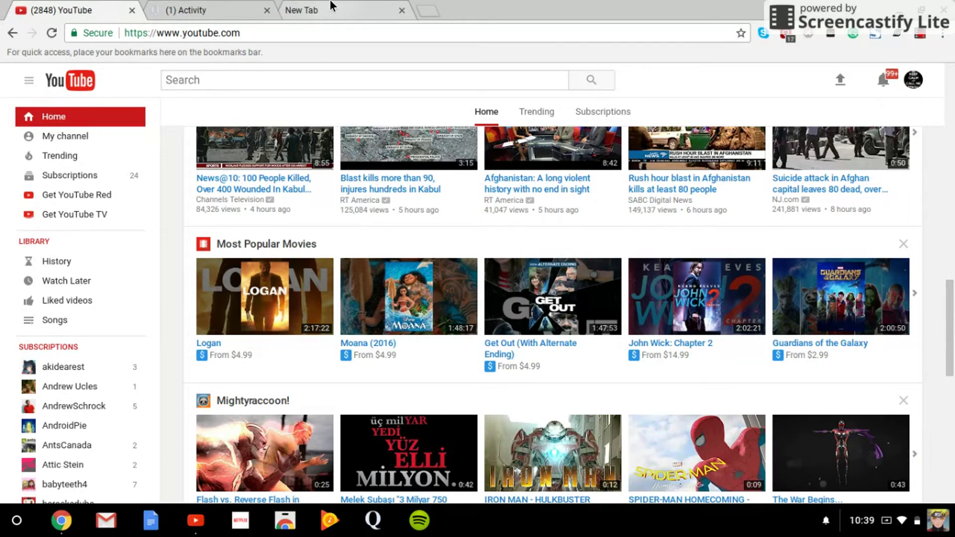
Open an extra tab, then go back to the Naruto-wallpaper new tab page.
key("ctrl+t")
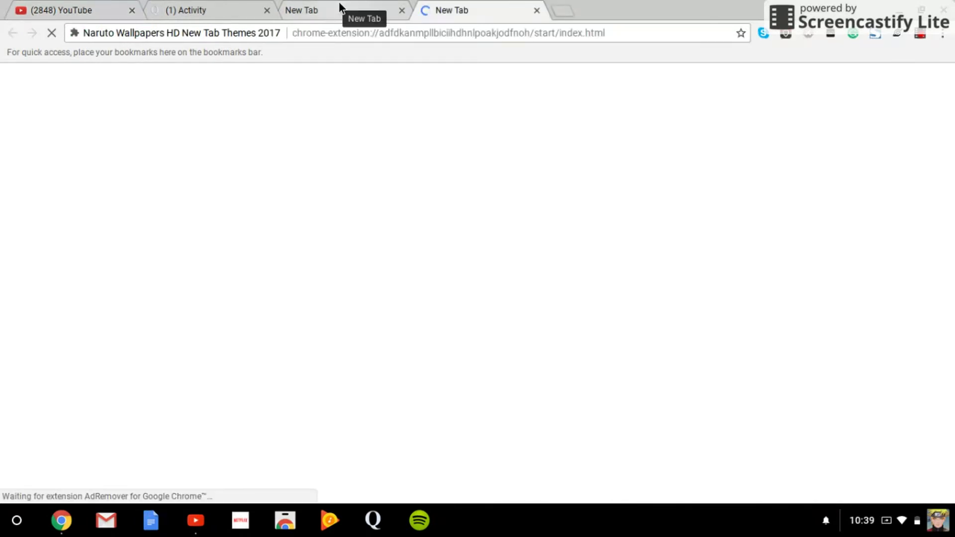
left_click(339, 8)
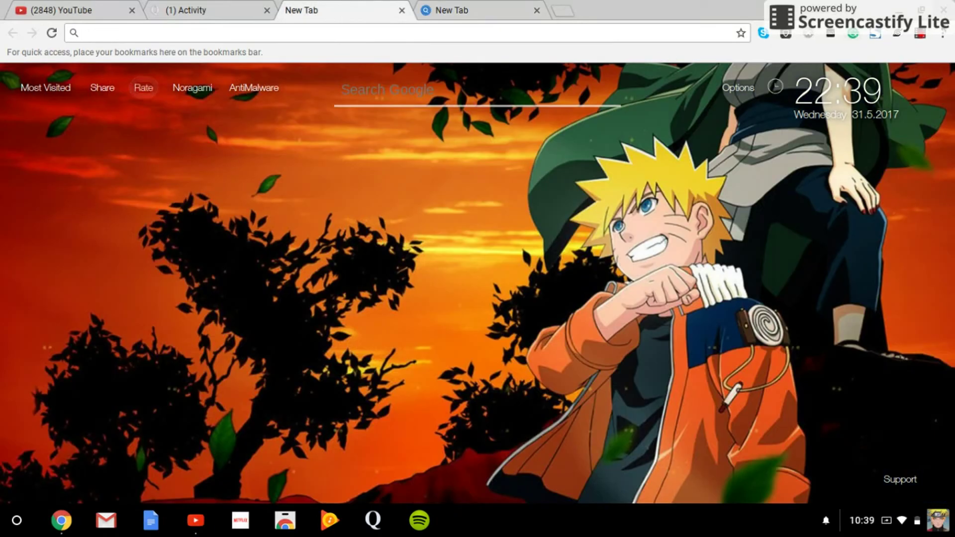